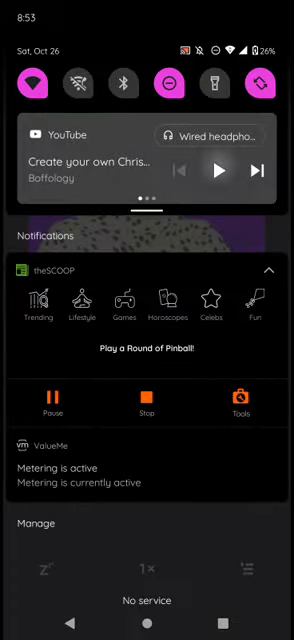
- Dismiss the notification shade to return to the Kirsten O'Brien player paused at 5:23
left_click_drag(147, 600, 147, 150)
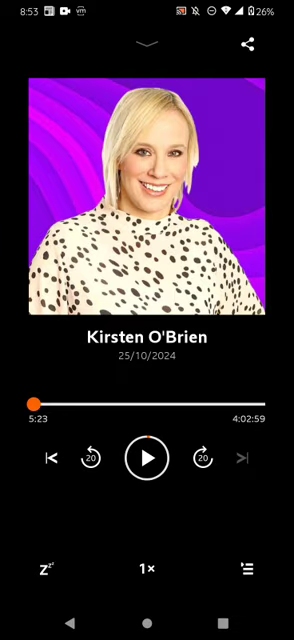
- Play the 25/10/2024 Kirsten O'Brien episode, then pull down the notification shade
left_click(147, 457)
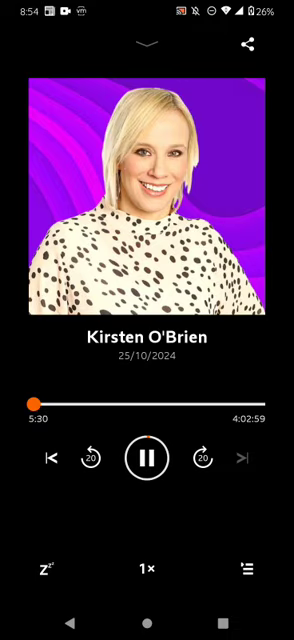
left_click_drag(147, 10, 147, 400)
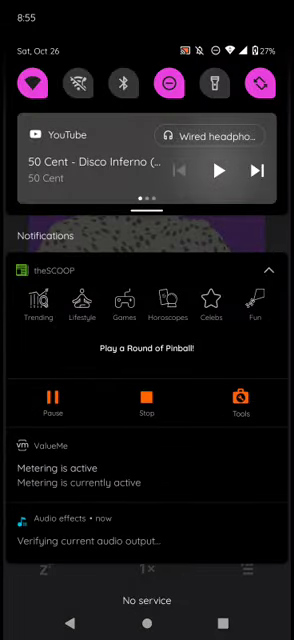
- Toggle the YouTube media card's playback and dismiss the shade, leaving Kirsten O'Brien paused at 8:47
left_click(219, 170)
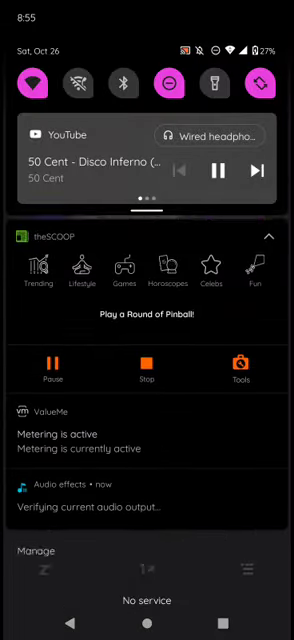
left_click_drag(147, 560, 147, 100)
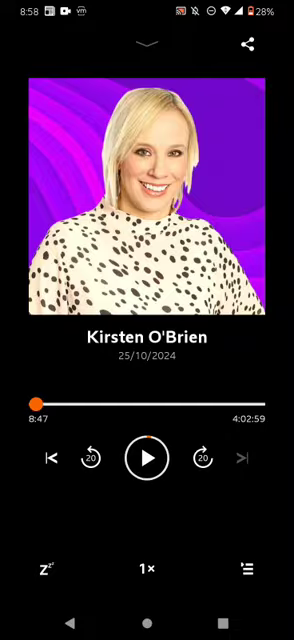
- Resume the Kirsten O'Brien episode until Madonna's Like A Prayer, then open its details
left_click(147, 457)
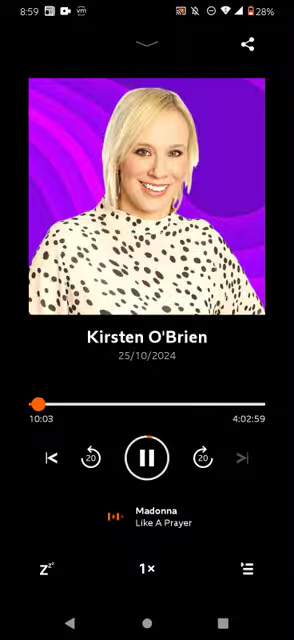
left_click(147, 337)
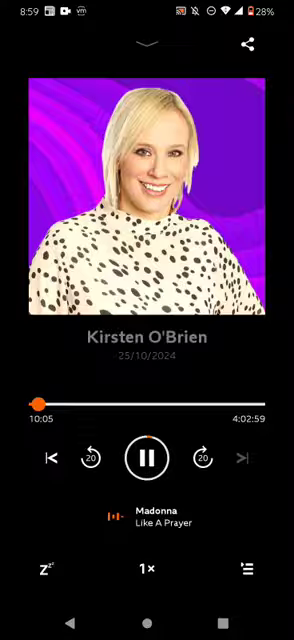
scroll(147, 350, "down", 5)
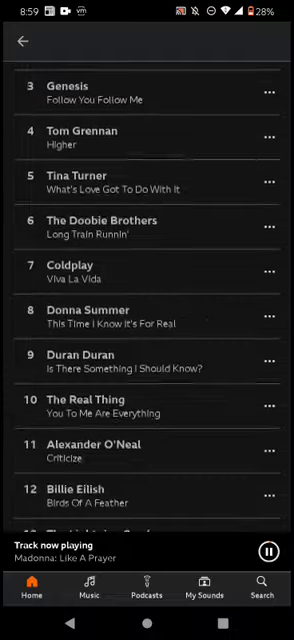
scroll(147, 350, "up", 3)
- Expand the mini player to full screen for the playing Kirsten O'Brien show
left_click(130, 550)
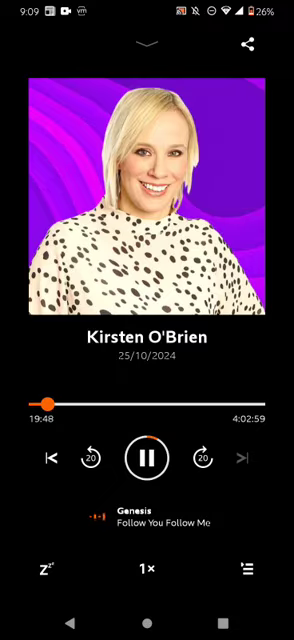
- Pull the notifications and quick settings down over the Kirsten O'Brien episode paused at 23:16
left_click_drag(147, 5, 147, 300)
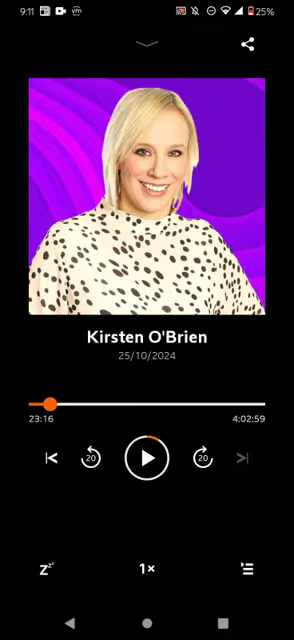
left_click_drag(147, 12, 147, 400)
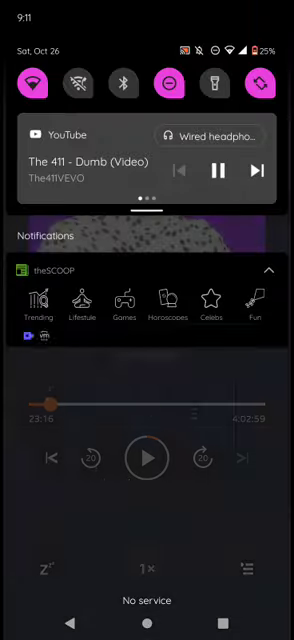